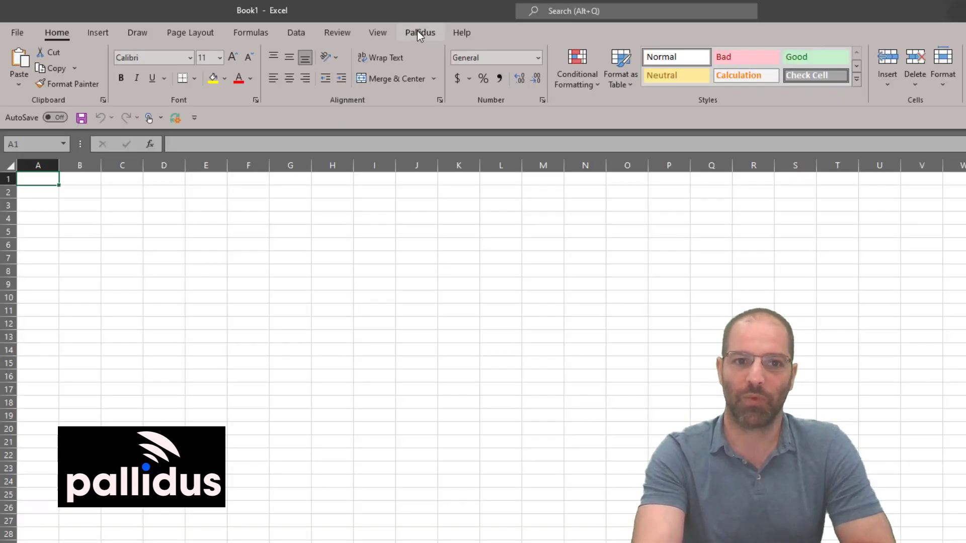
Open the Pallidus connection login and submit it with the stored password.
{"action": "left_click", "coordinate": [420, 32]}
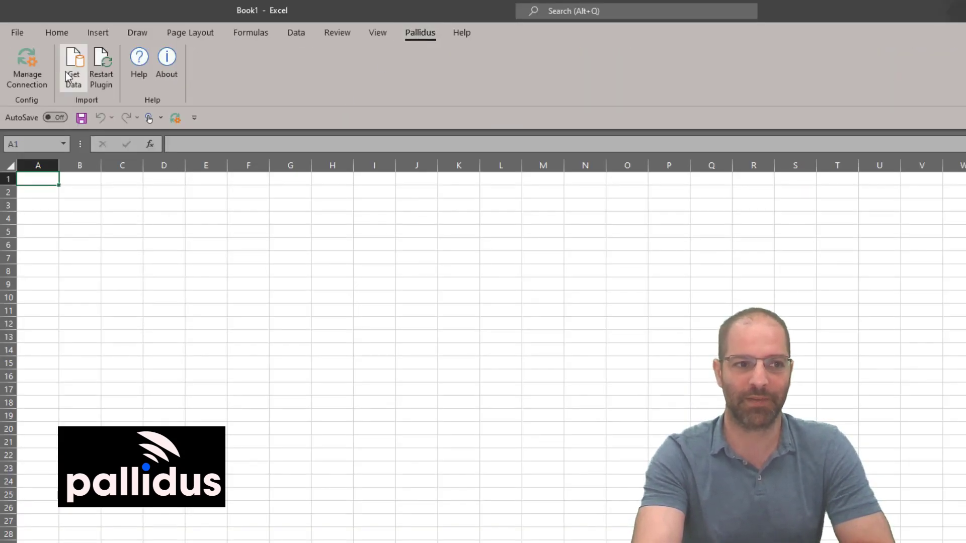
{"action": "left_click", "coordinate": [40, 64]}
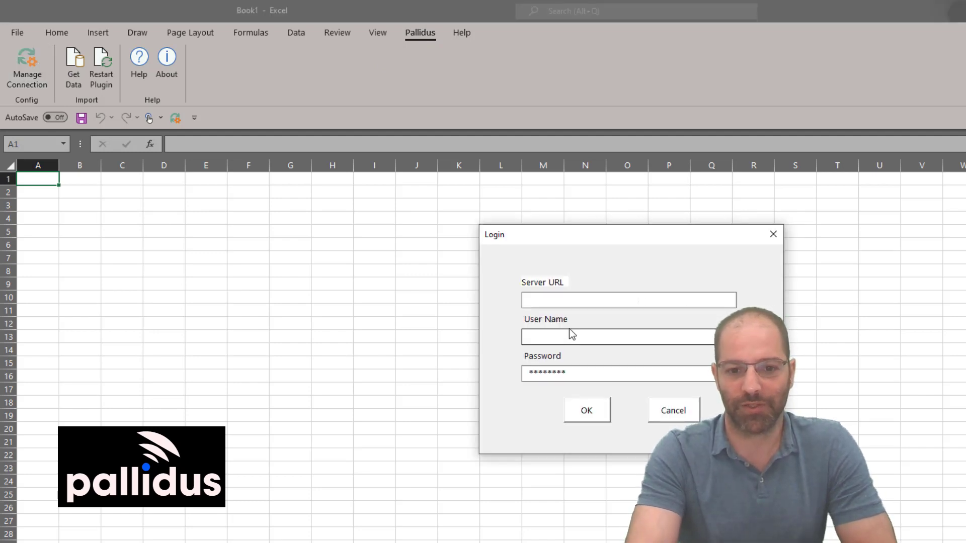
{"action": "left_click_drag", "start_coordinate": [624, 375], "coordinate": [514, 376]}
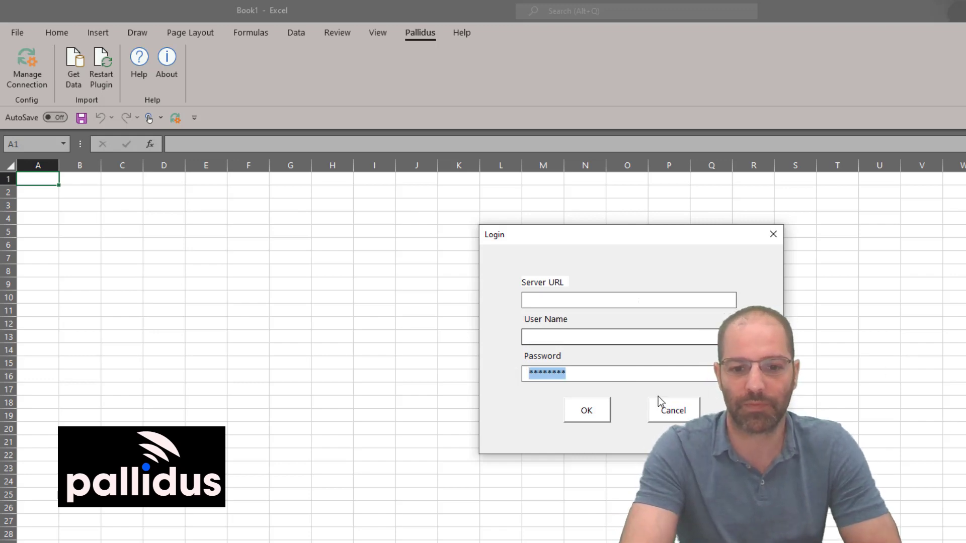
{"action": "left_click", "coordinate": [601, 406]}
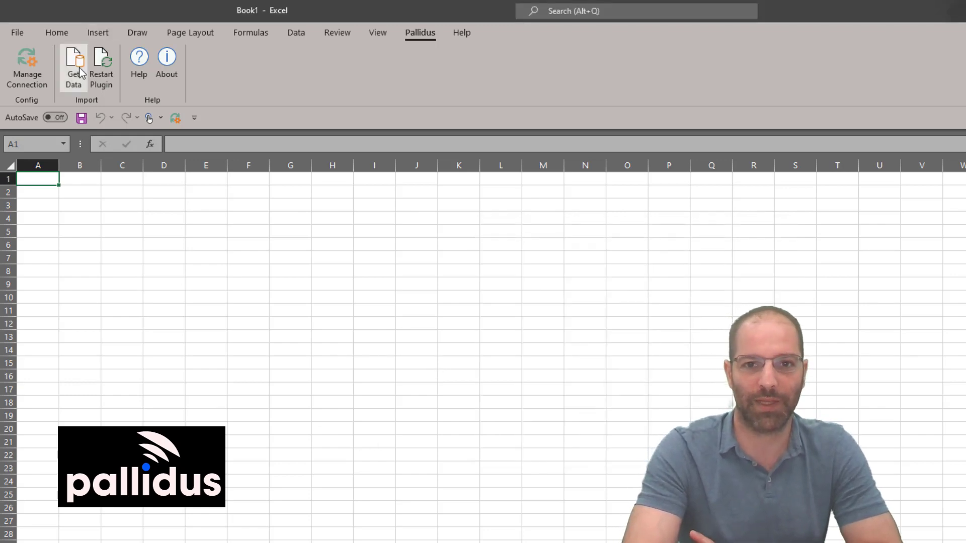
Start a Pallidus data import and choose the client whose data is retrieved.
{"action": "left_click", "coordinate": [80, 74]}
{"action": "left_click", "coordinate": [354, 225]}
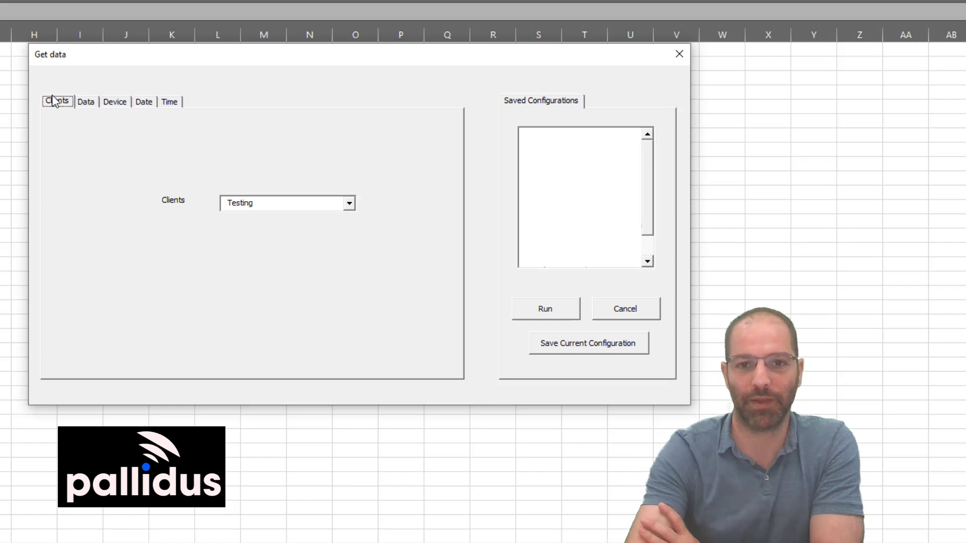
{"action": "left_click", "coordinate": [350, 204]}
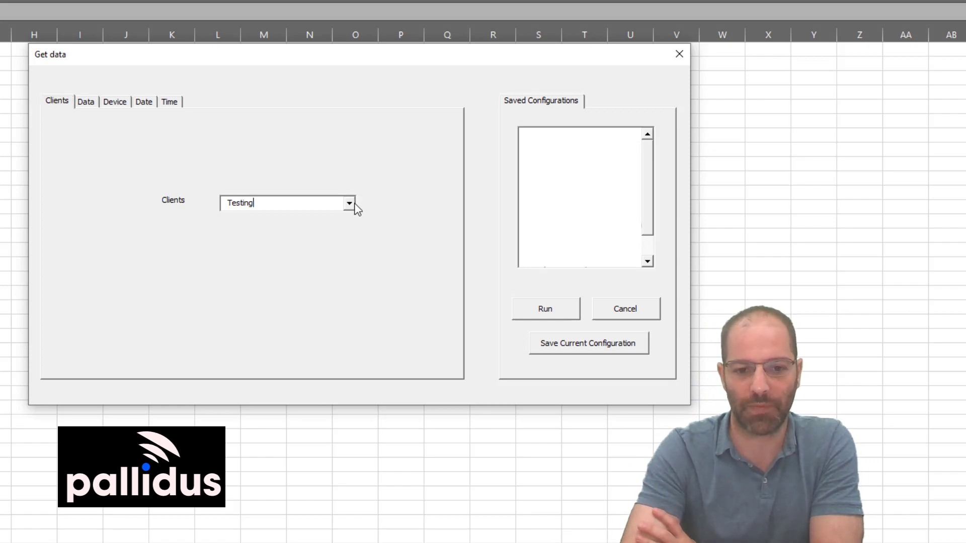
{"action": "left_click", "coordinate": [271, 266]}
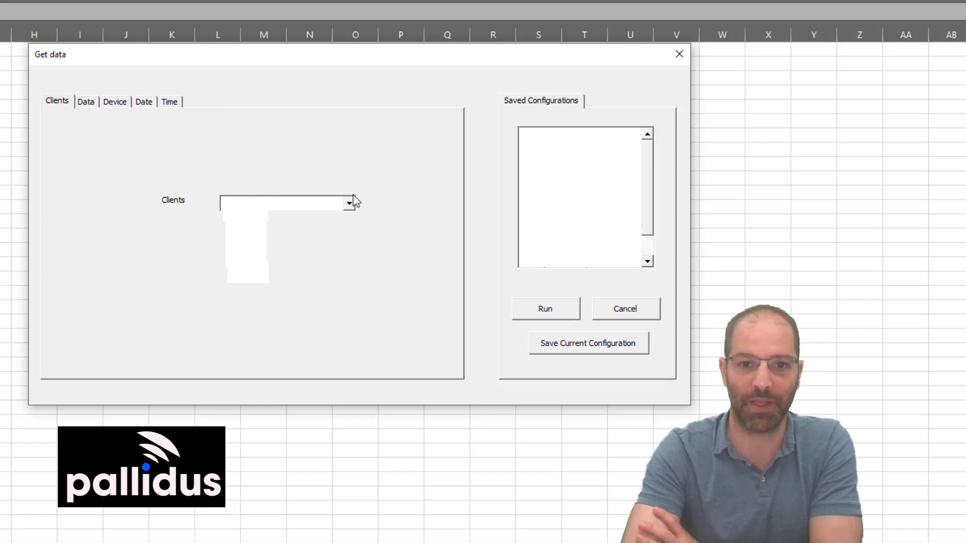
Add the activity field to the data fields selected for import.
{"action": "left_click", "coordinate": [84, 102]}
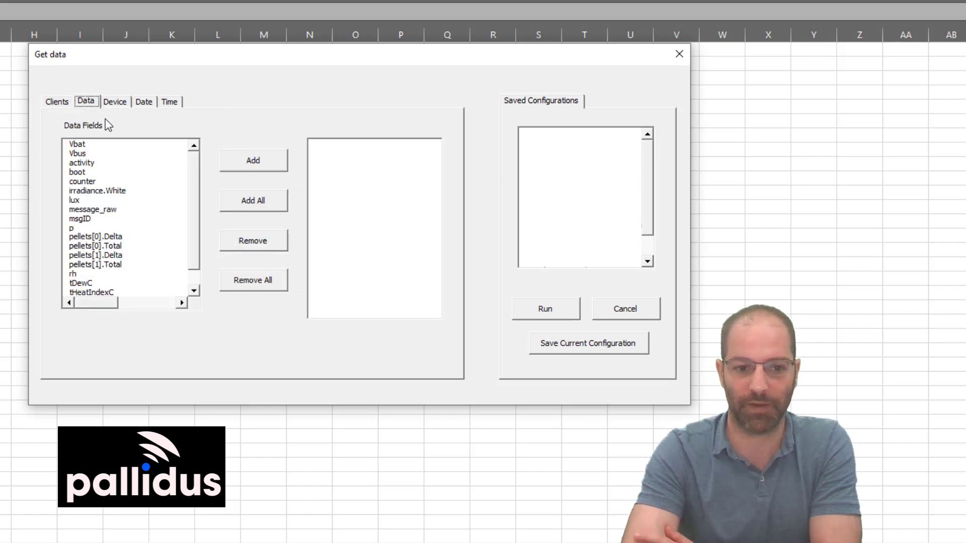
{"action": "left_click", "coordinate": [92, 164]}
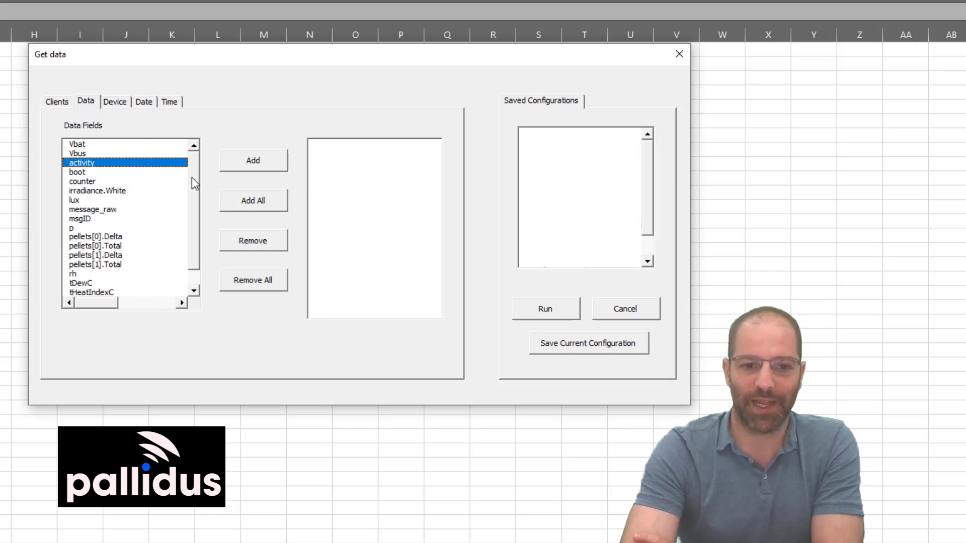
{"action": "left_click_drag", "start_coordinate": [191, 178], "coordinate": [191, 228]}
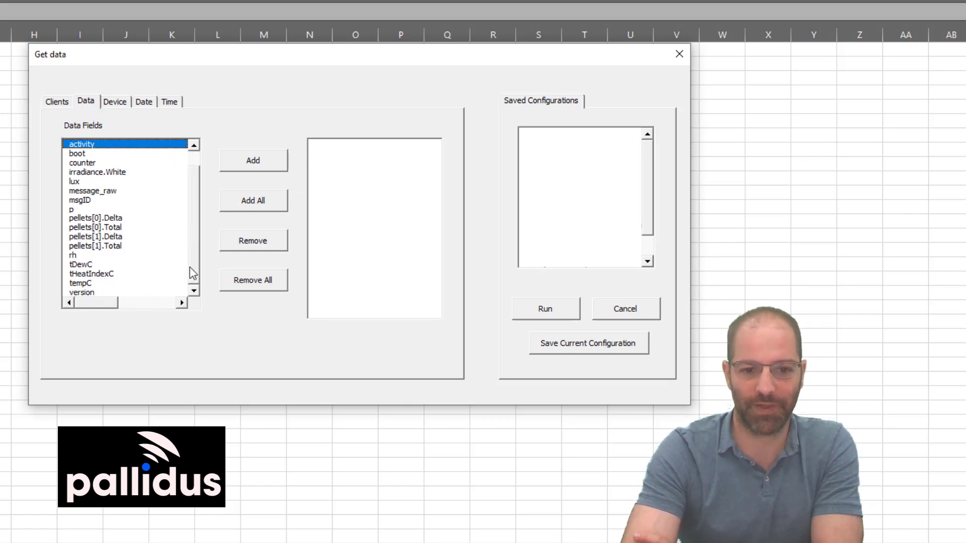
{"action": "left_click_drag", "start_coordinate": [189, 266], "coordinate": [198, 211]}
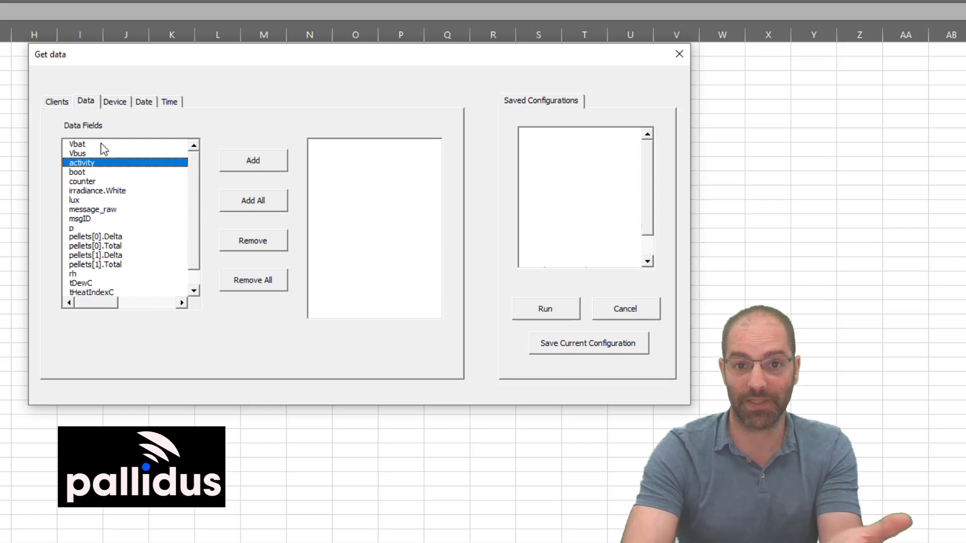
{"action": "left_click", "coordinate": [252, 162]}
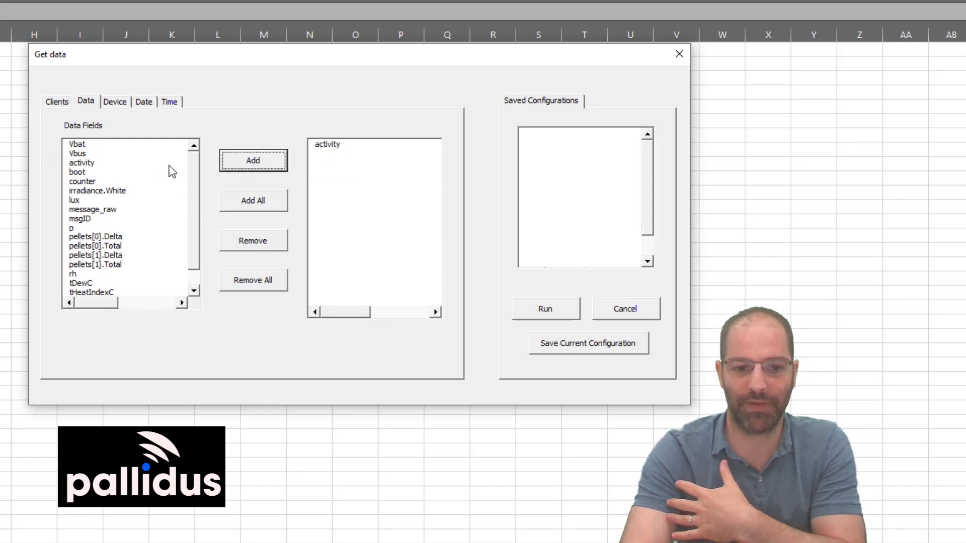
Add the lux and rh fields to the data fields selected for import.
{"action": "left_click", "coordinate": [79, 202]}
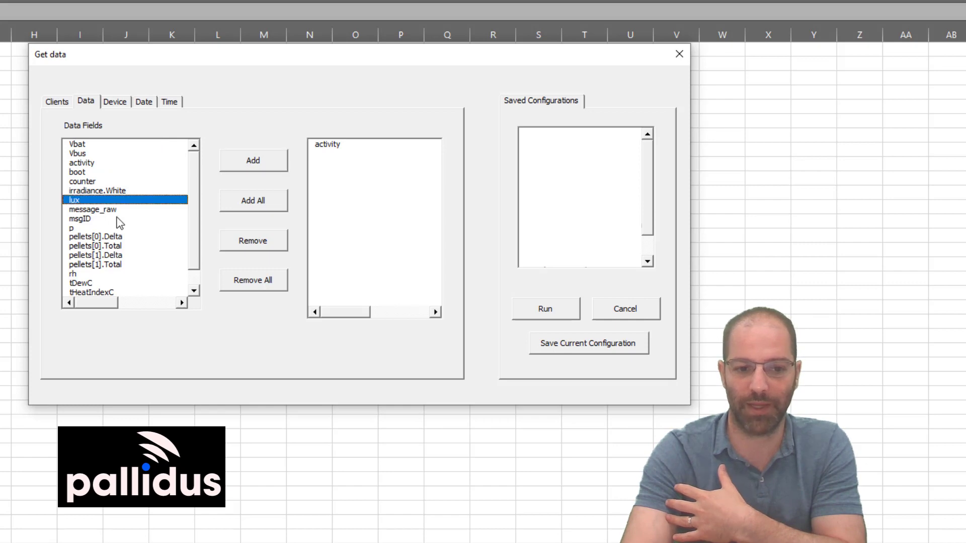
{"action": "scroll", "coordinate": [166, 270], "scroll_direction": "down", "scroll_amount": 1}
{"action": "left_click", "coordinate": [82, 256]}
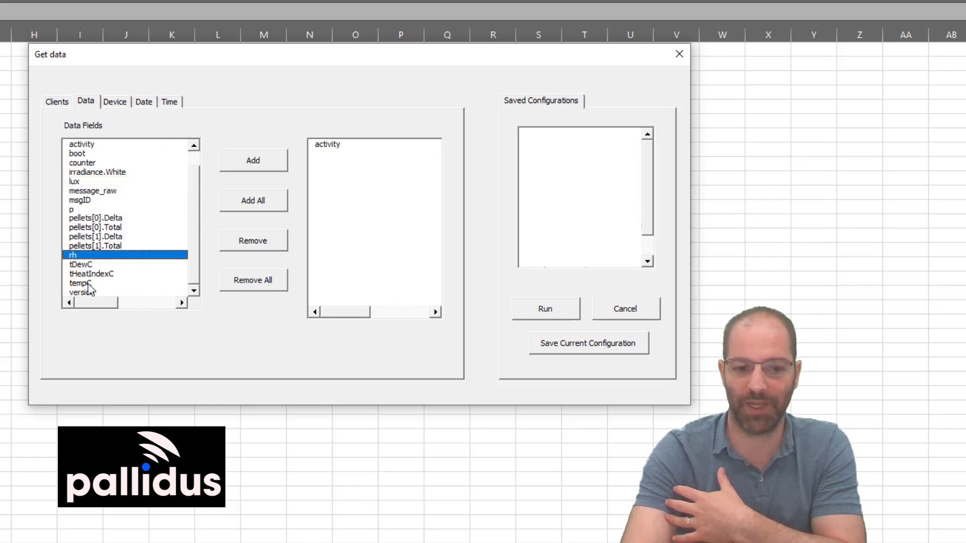
{"action": "left_click", "coordinate": [88, 283]}
{"action": "scroll", "coordinate": [195, 217], "scroll_direction": "up", "scroll_amount": 1}
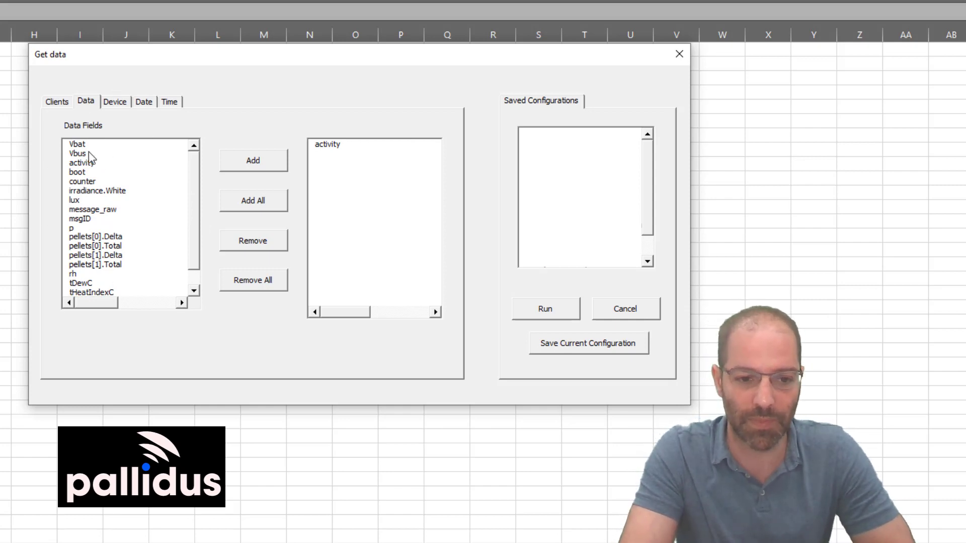
{"action": "double_click", "coordinate": [75, 201]}
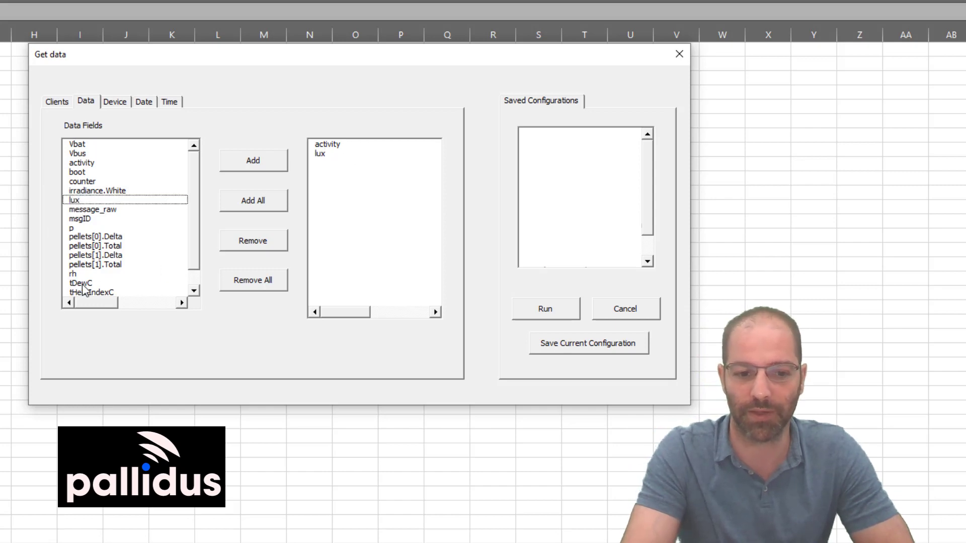
{"action": "double_click", "coordinate": [73, 273]}
Remove the rh and lux fields from the selected data fields.
{"action": "left_click", "coordinate": [321, 153]}
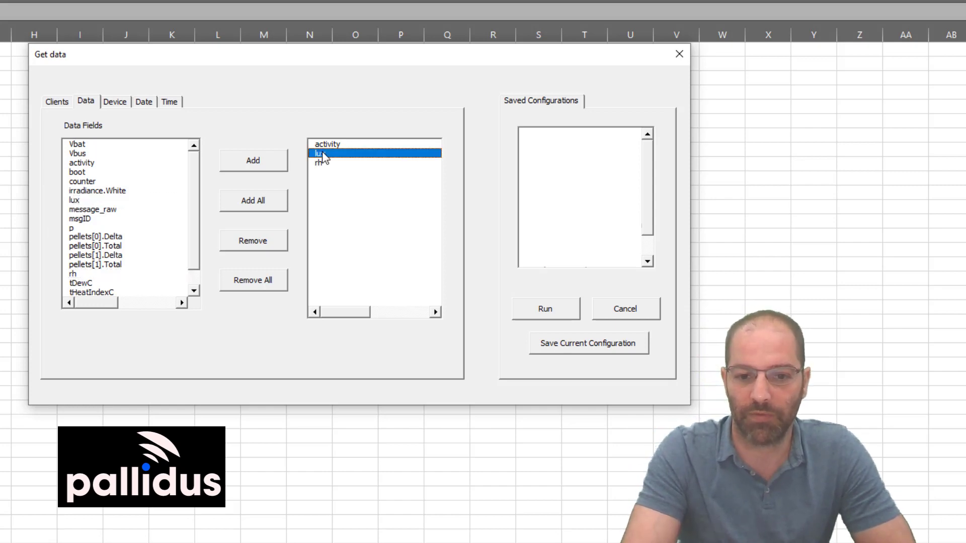
{"action": "left_click", "coordinate": [322, 154]}
{"action": "left_click", "coordinate": [318, 163]}
{"action": "left_click", "coordinate": [283, 240]}
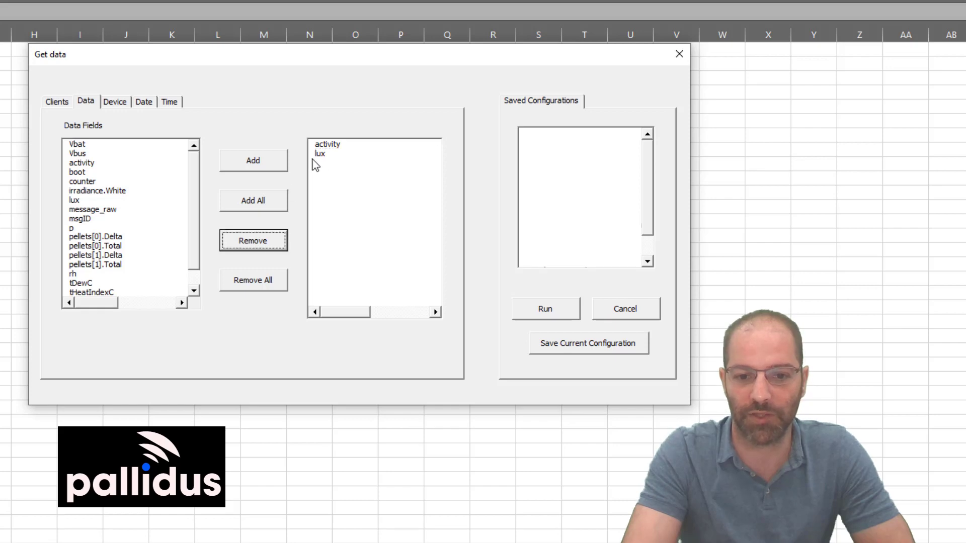
{"action": "left_click", "coordinate": [319, 153]}
{"action": "left_click", "coordinate": [282, 240]}
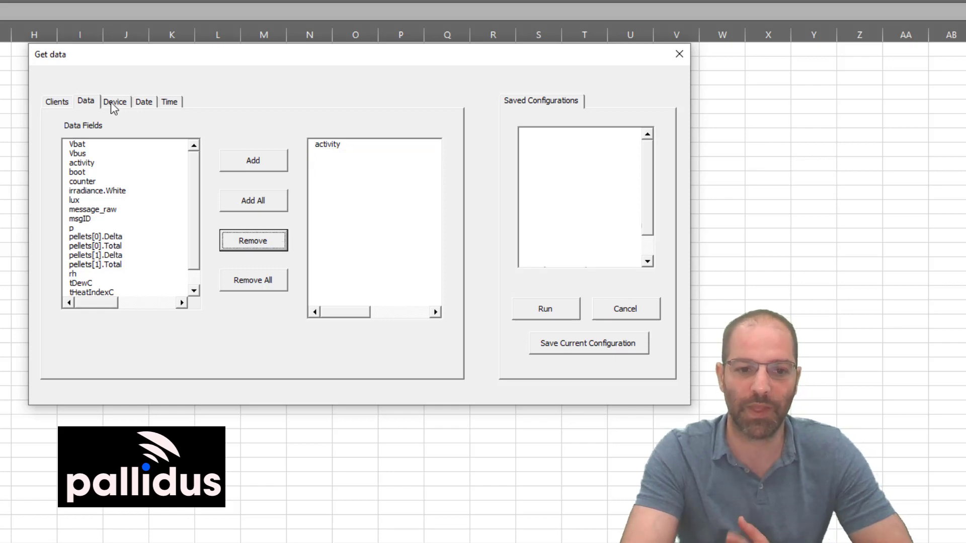
Add devices A46, A6A, A6B and A6F to the devices selected for import.
{"action": "left_click", "coordinate": [111, 102]}
{"action": "left_click_drag", "start_coordinate": [194, 184], "coordinate": [199, 155]}
{"action": "left_click", "coordinate": [176, 143]}
{"action": "left_click", "coordinate": [248, 166]}
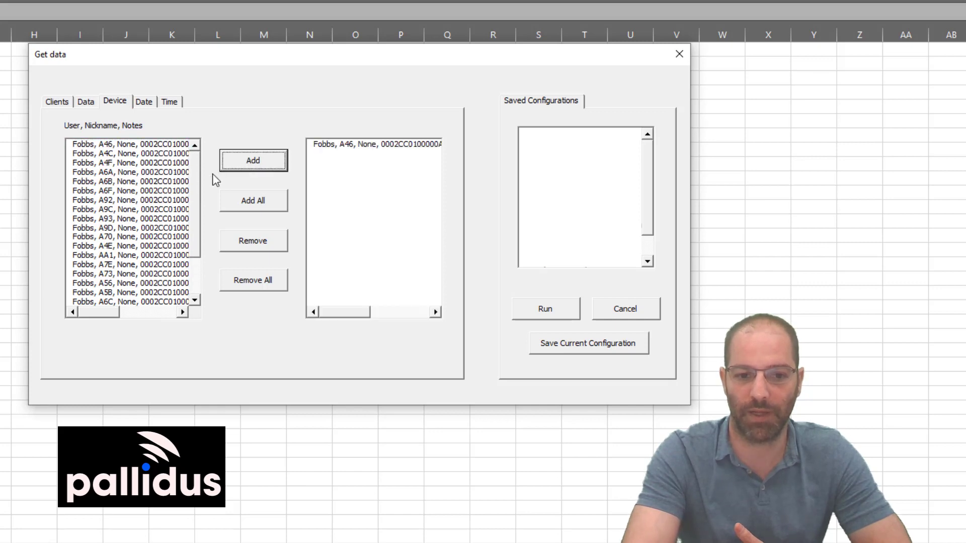
{"action": "left_click_drag", "start_coordinate": [147, 172], "coordinate": [145, 191]}
{"action": "left_click", "coordinate": [277, 163]}
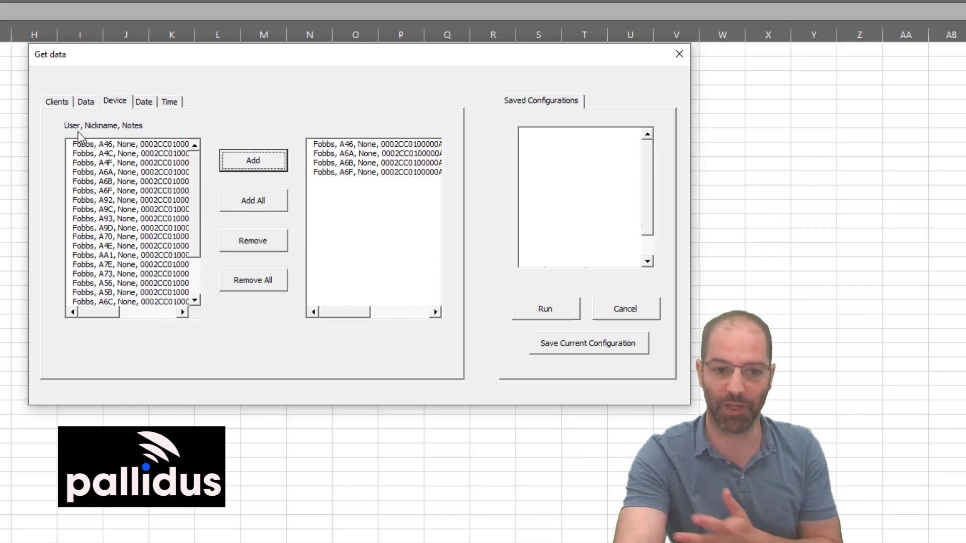
Pick May 22, 2023 as the end date and set the time zone to Local.
{"action": "left_click", "coordinate": [145, 103]}
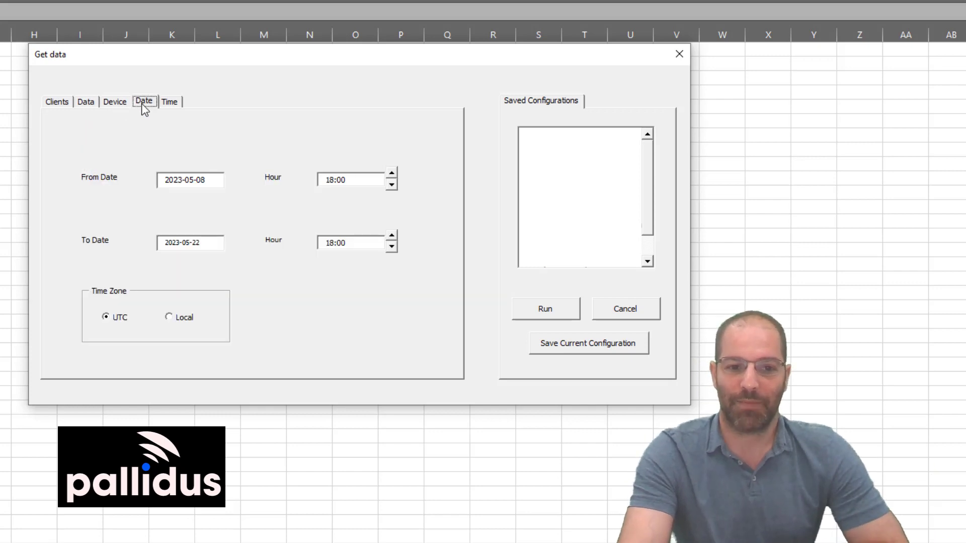
{"action": "left_click_drag", "start_coordinate": [216, 182], "coordinate": [139, 183]}
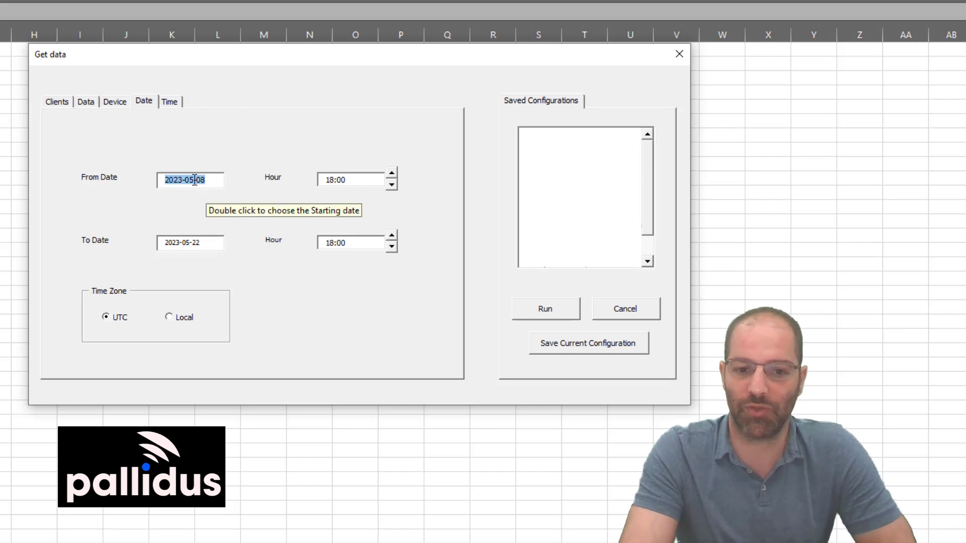
{"action": "left_click", "coordinate": [212, 240]}
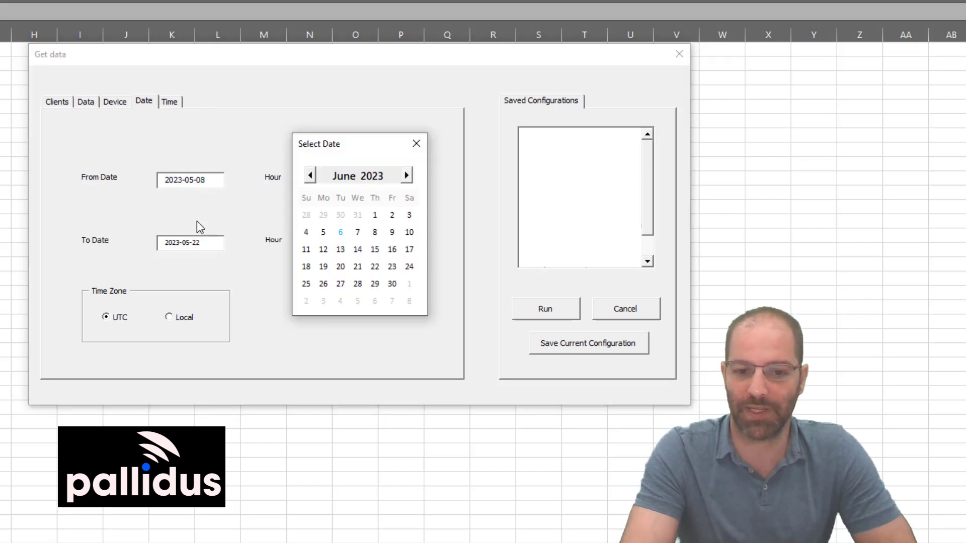
{"action": "left_click", "coordinate": [310, 175]}
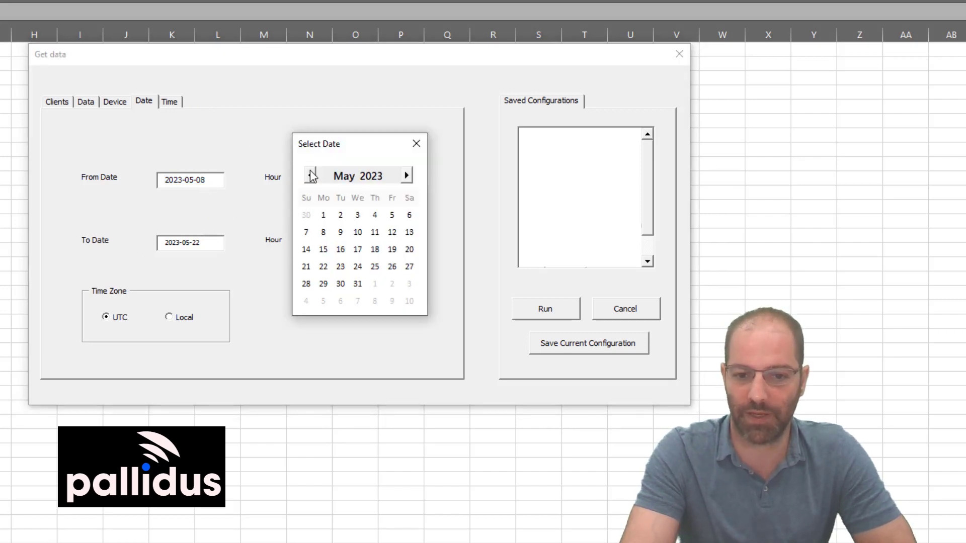
{"action": "left_click", "coordinate": [323, 267]}
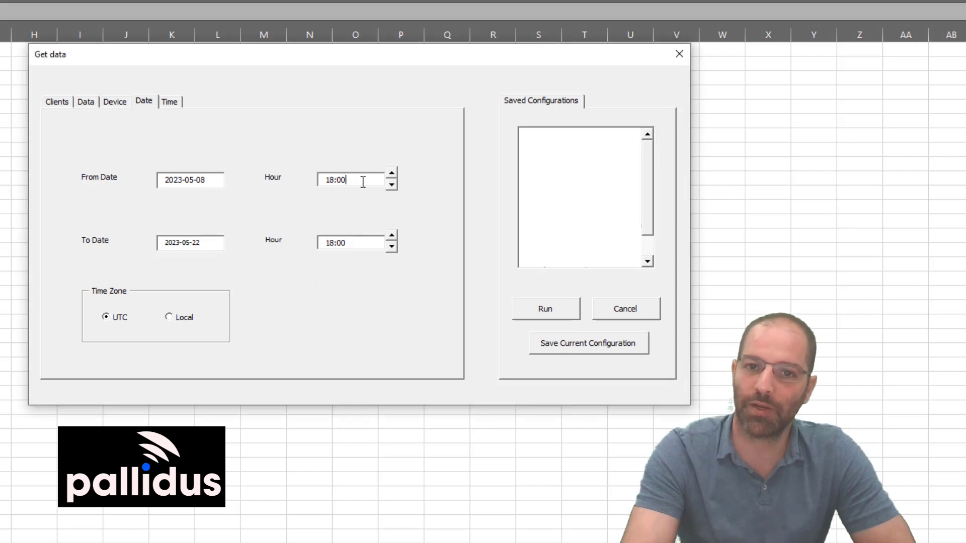
{"action": "left_click_drag", "start_coordinate": [366, 179], "coordinate": [326, 179]}
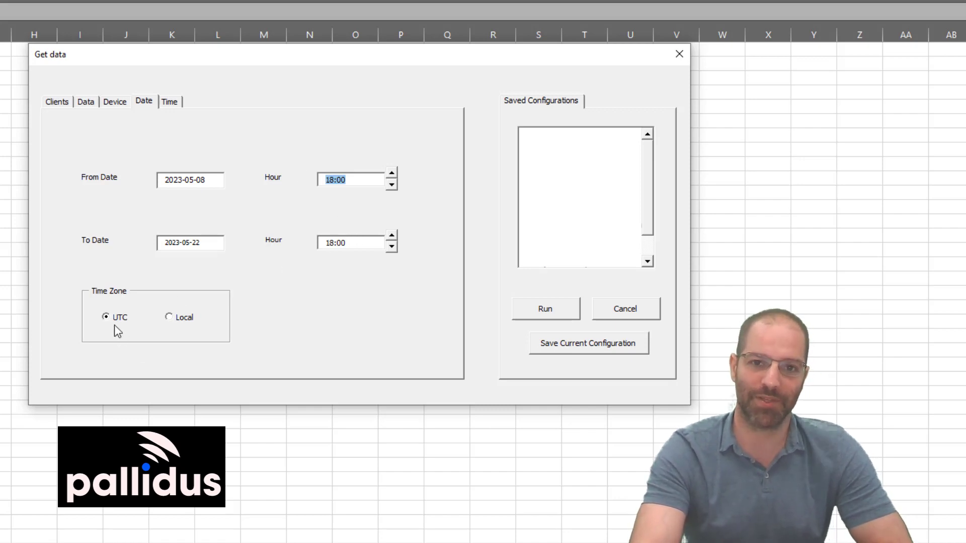
{"action": "left_click", "coordinate": [181, 318]}
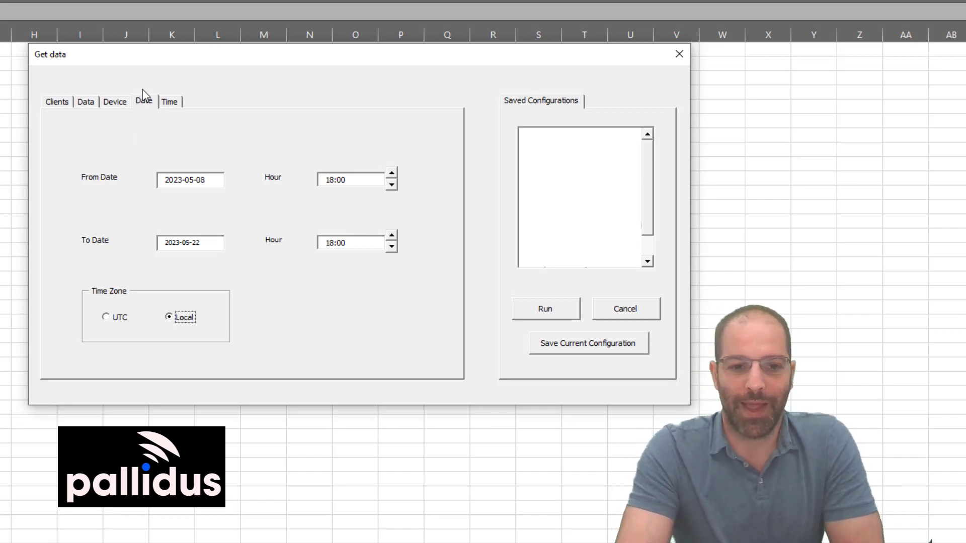
Set the time aggregation interval to 1 hour.
{"action": "left_click", "coordinate": [171, 104]}
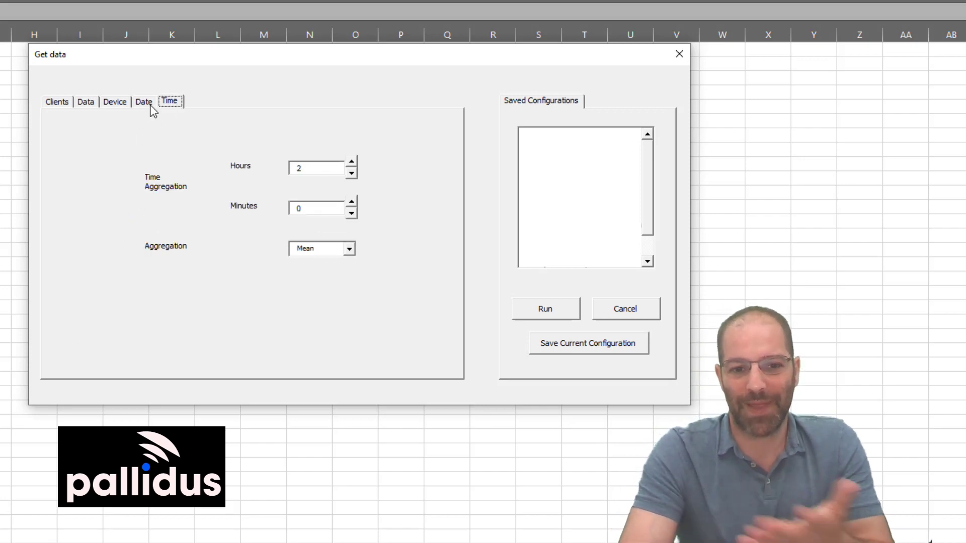
{"action": "left_click", "coordinate": [319, 171]}
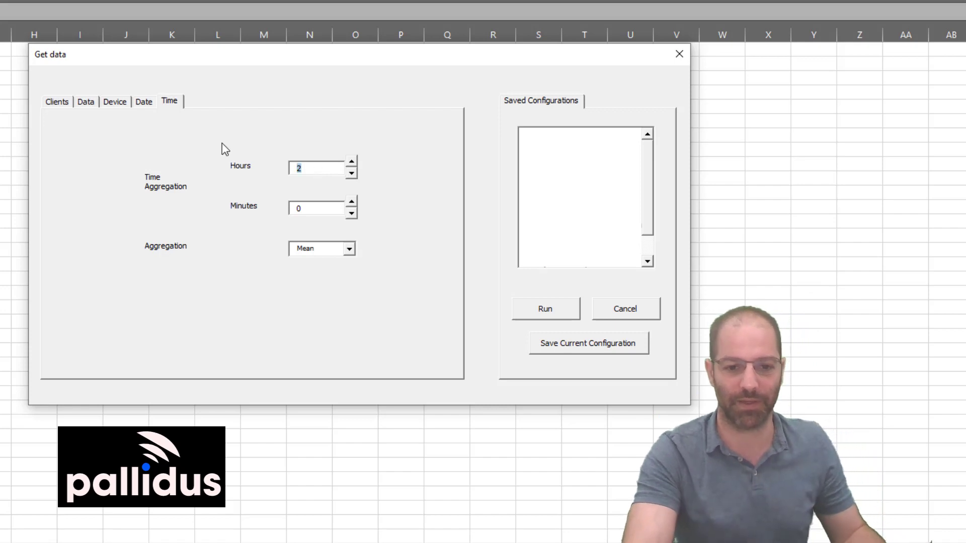
{"action": "key", "text": "BackSpace"}
{"action": "type", "text": "1"}
{"action": "left_click", "coordinate": [310, 211]}
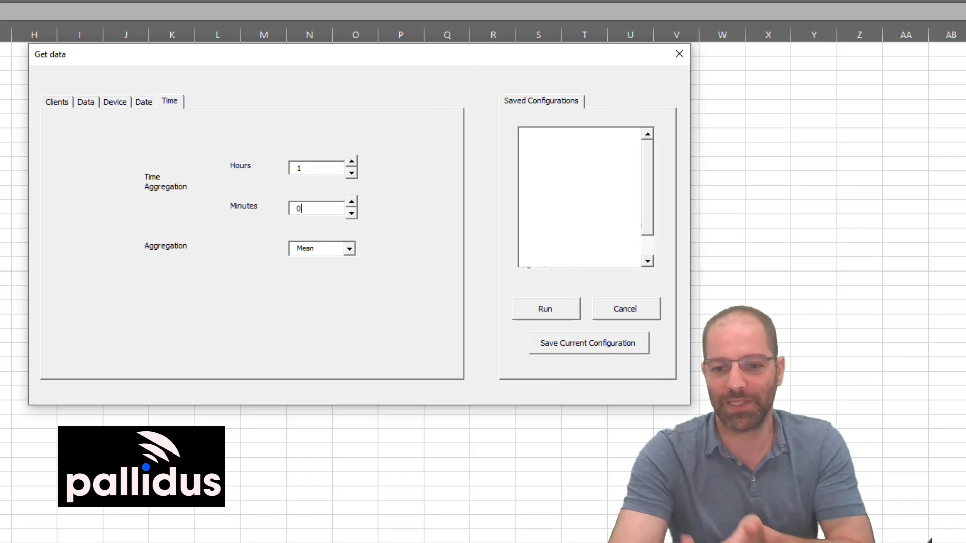
Save the current import configuration under the name DataOutput1.
{"action": "left_click", "coordinate": [574, 345]}
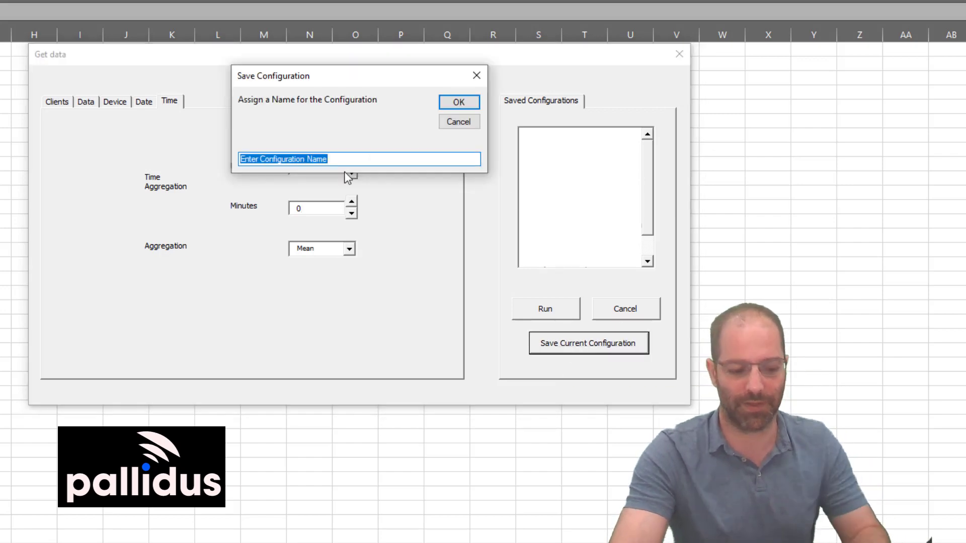
{"action": "type", "text": "DataOutput1"}
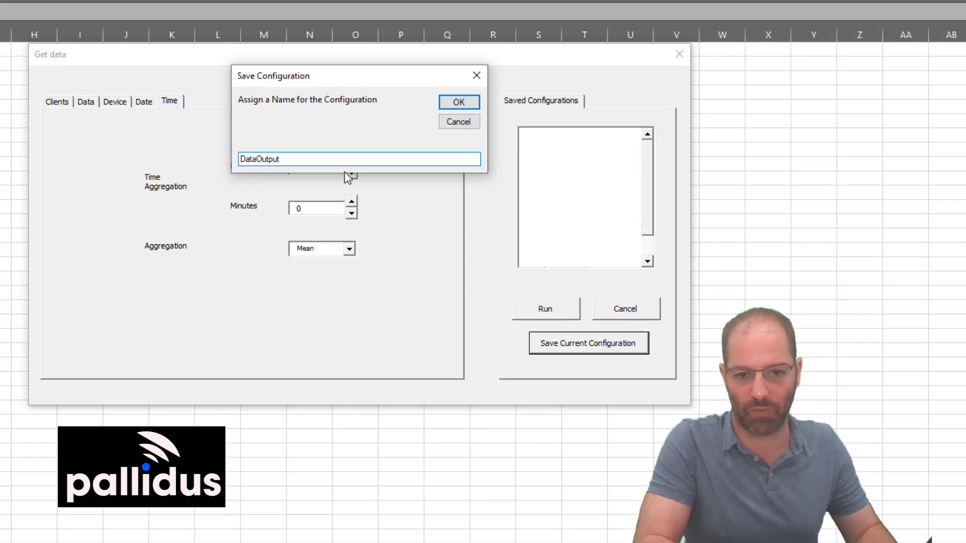
{"action": "left_click", "coordinate": [445, 104]}
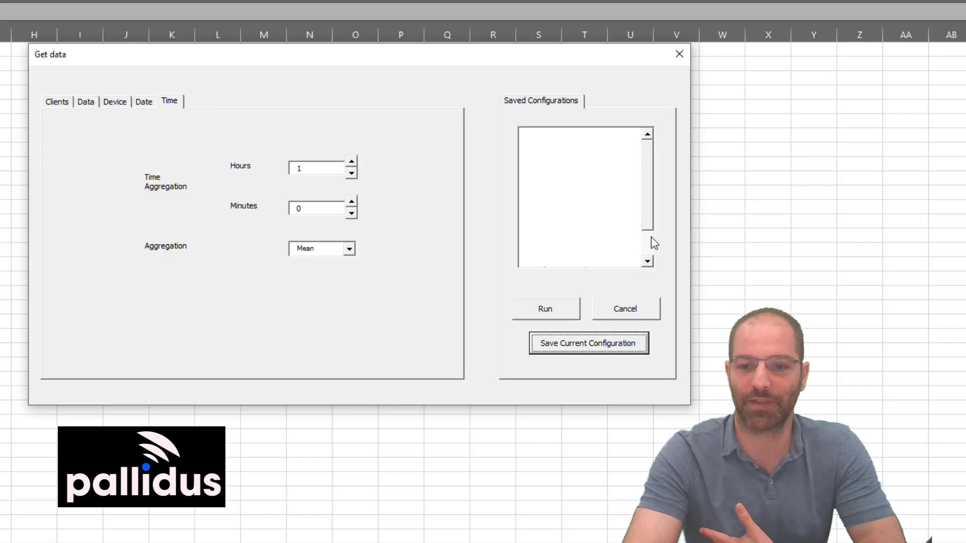
Select the saved configuration DataOutput1 and run the data import into the worksheet.
{"action": "left_click", "coordinate": [583, 263]}
{"action": "right_click", "coordinate": [584, 266]}
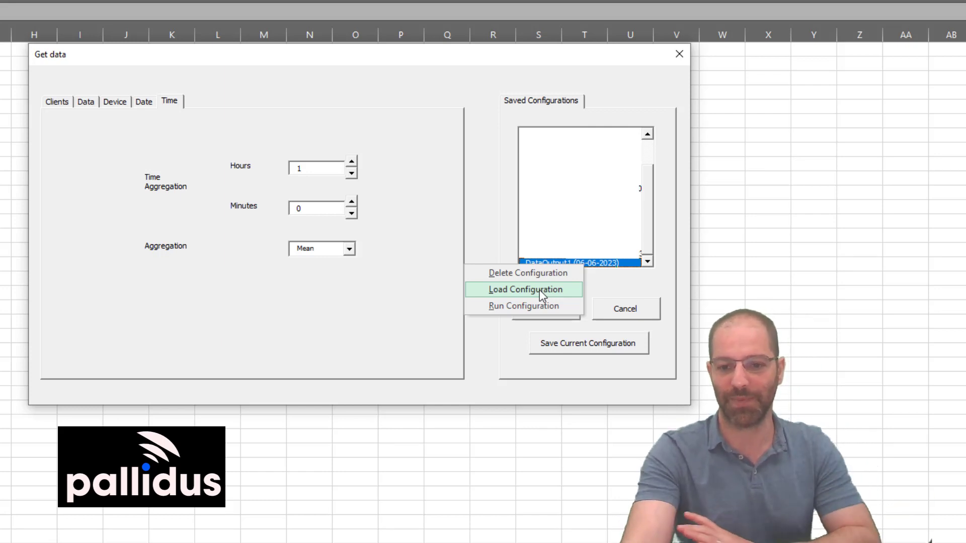
{"action": "left_click", "coordinate": [499, 150]}
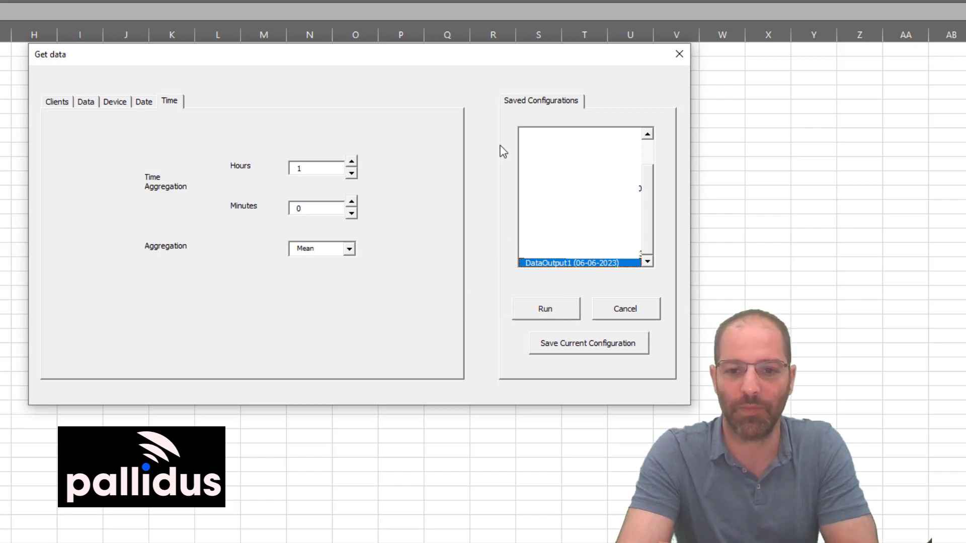
{"action": "left_click", "coordinate": [542, 310]}
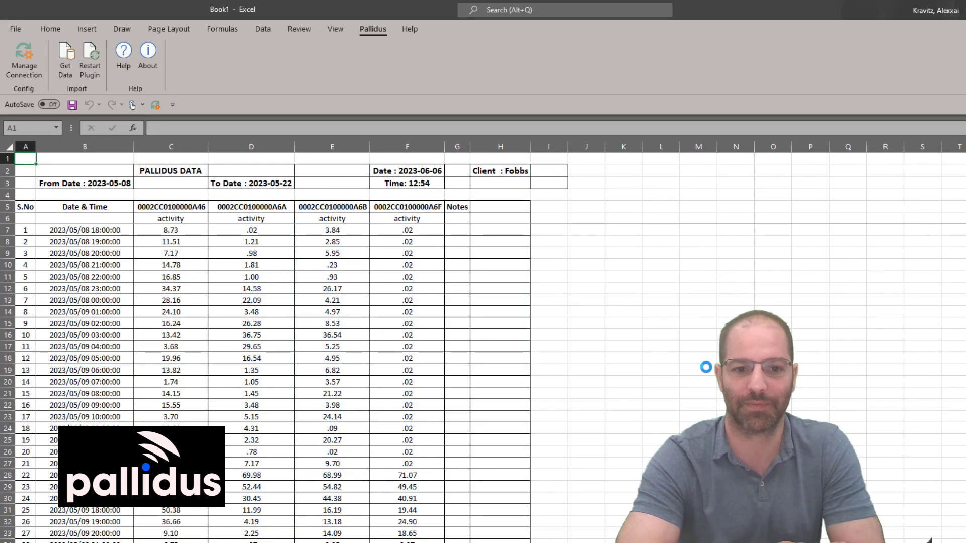
Examine the imported activity table from its first Date & Time entry down to its last.
{"action": "left_click", "coordinate": [136, 216]}
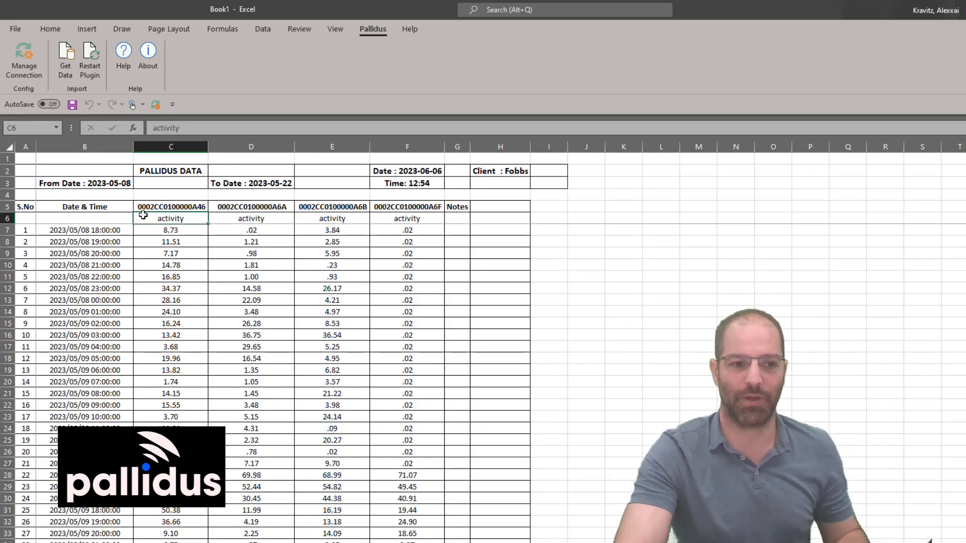
{"action": "key", "text": "Up"}
{"action": "key", "text": "Left"}
{"action": "key", "text": "Down"}
{"action": "key", "text": "Down"}
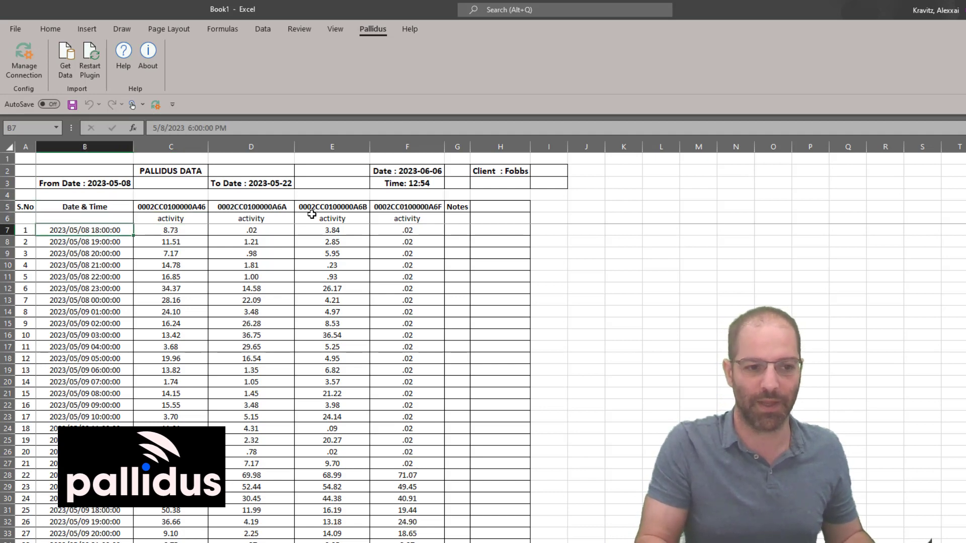
{"action": "key", "text": "ctrl+Down"}
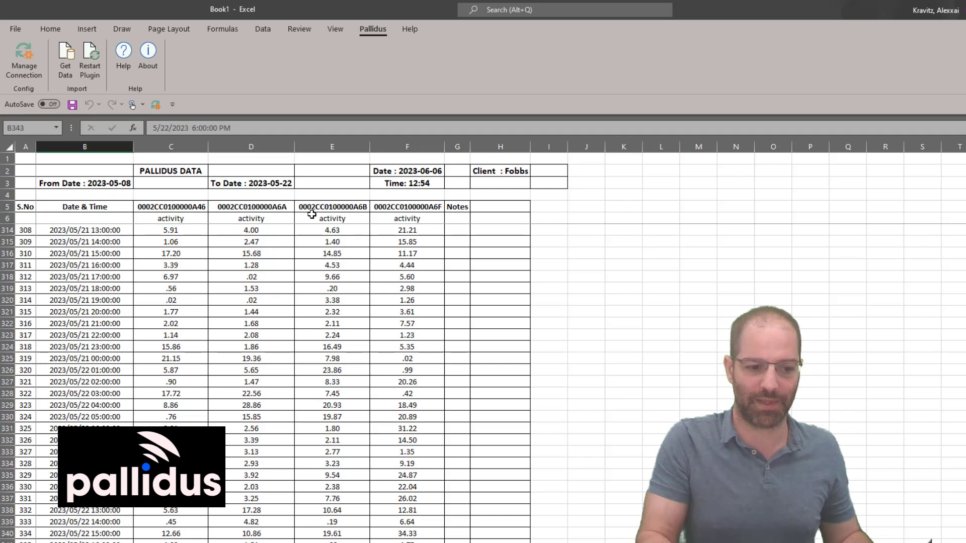
{"action": "key", "text": "Down"}
{"action": "key", "text": "Up"}
Insert a 2-D line chart of all activity readings of device A46.
{"action": "key", "text": "Right"}
{"action": "key", "text": "Down"}
{"action": "key", "text": "shift+Up"}
{"action": "key", "text": "ctrl+shift+Up"}
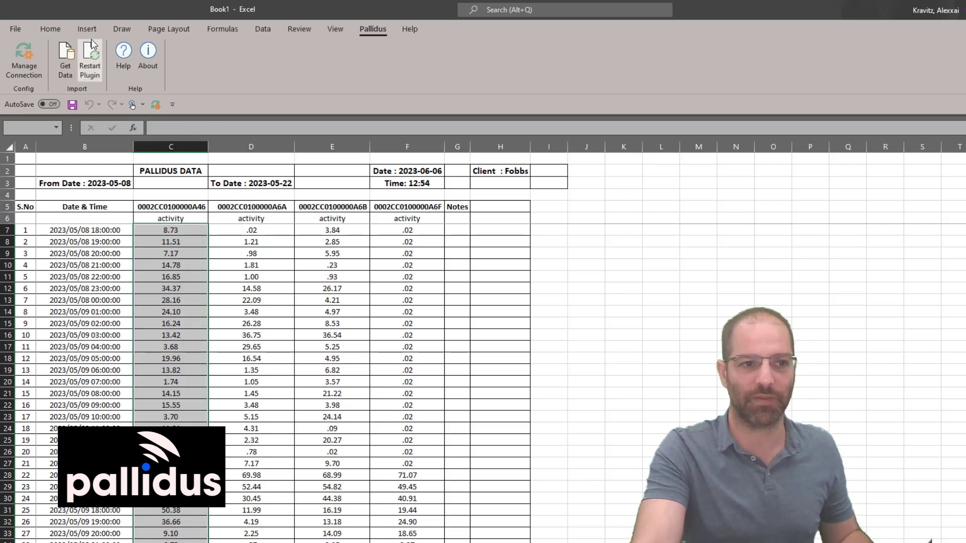
{"action": "left_click", "coordinate": [89, 31]}
{"action": "left_click", "coordinate": [537, 60]}
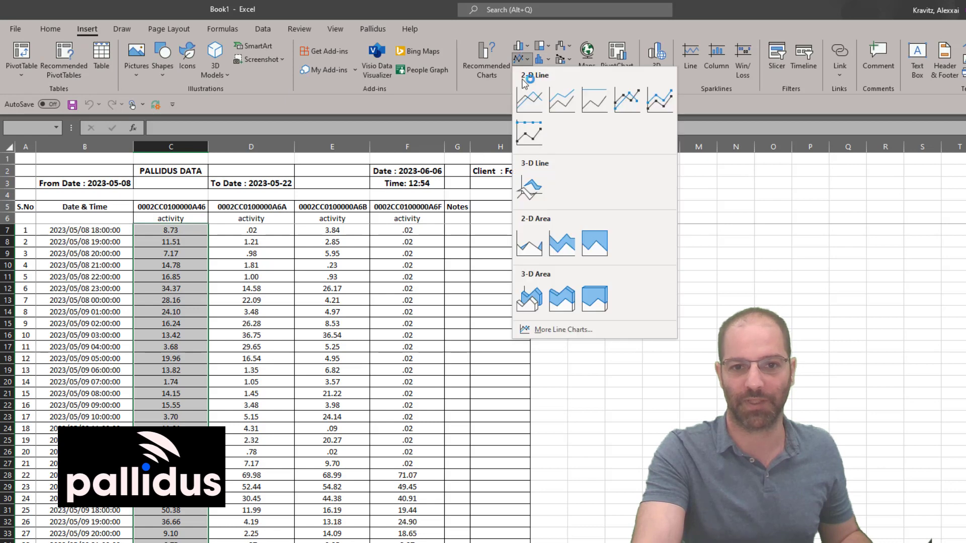
{"action": "left_click", "coordinate": [527, 90]}
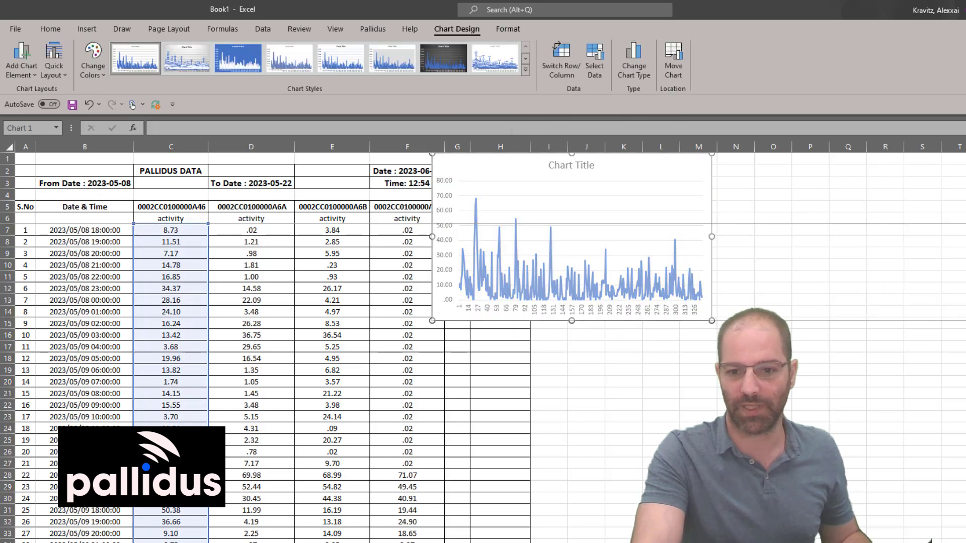
Widen the line chart to about column T and shift its source range to the activity readings of device A6F.
{"action": "left_click_drag", "start_coordinate": [714, 235], "coordinate": [963, 235]}
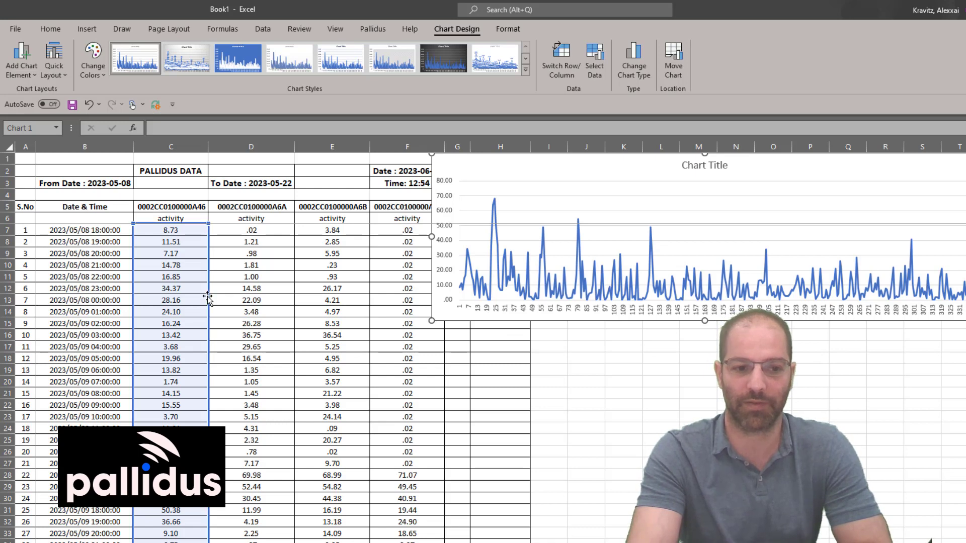
{"action": "left_click_drag", "start_coordinate": [207, 298], "coordinate": [434, 301]}
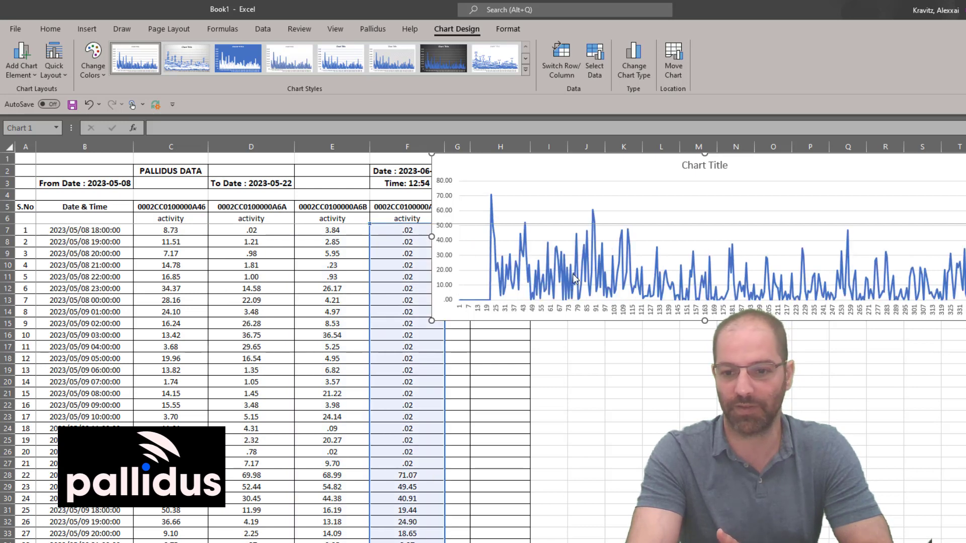
{"action": "mouse_move", "coordinate": [877, 278]}
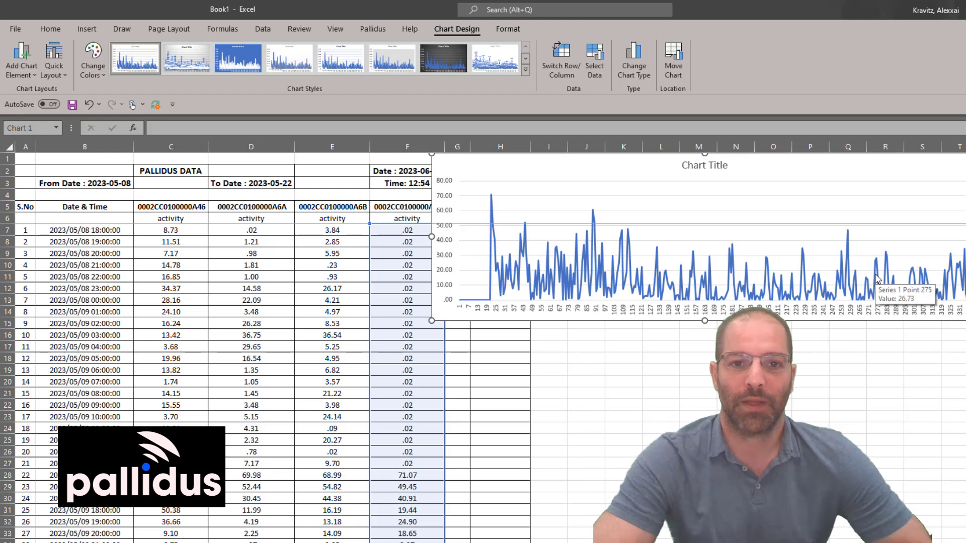
{"action": "left_click", "coordinate": [373, 29]}
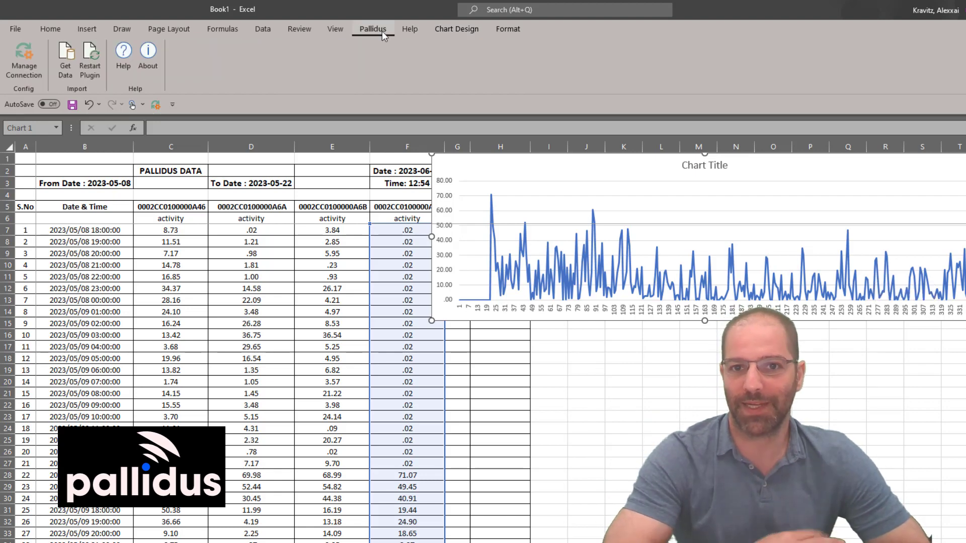